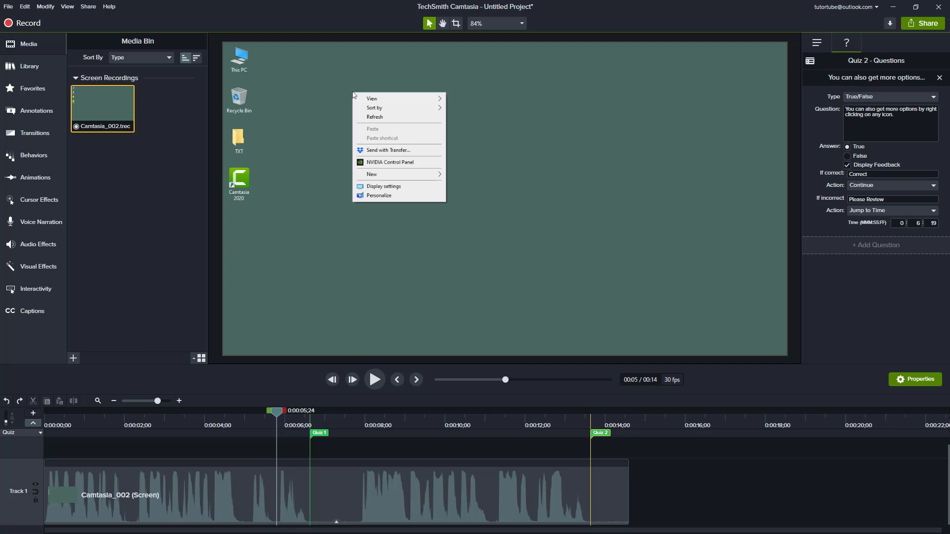
Start a Local File production using Custom production settings
left_click(922, 25)
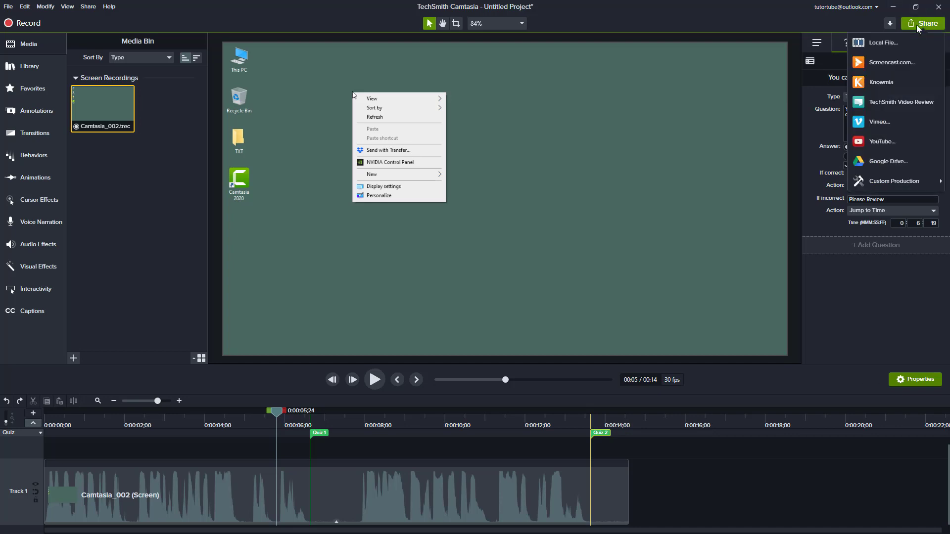
left_click(895, 45)
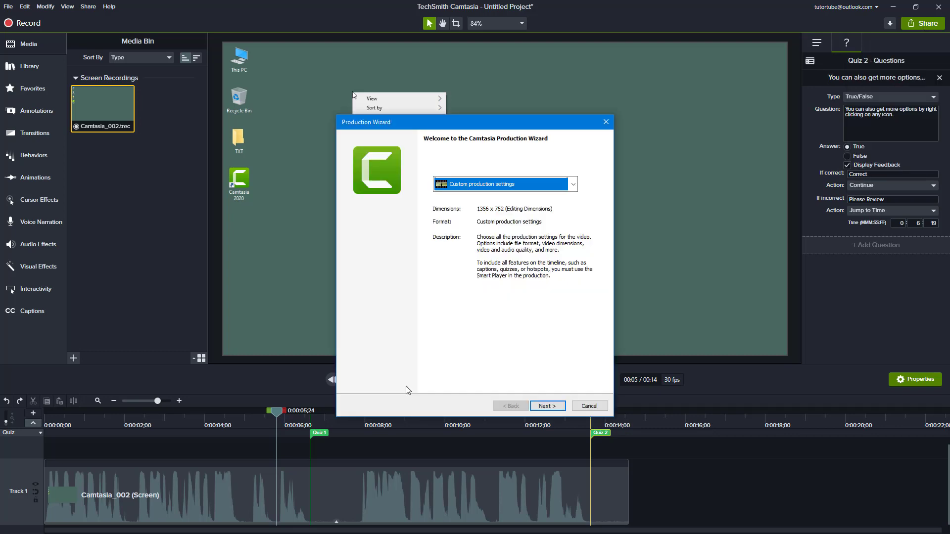
left_click(479, 185)
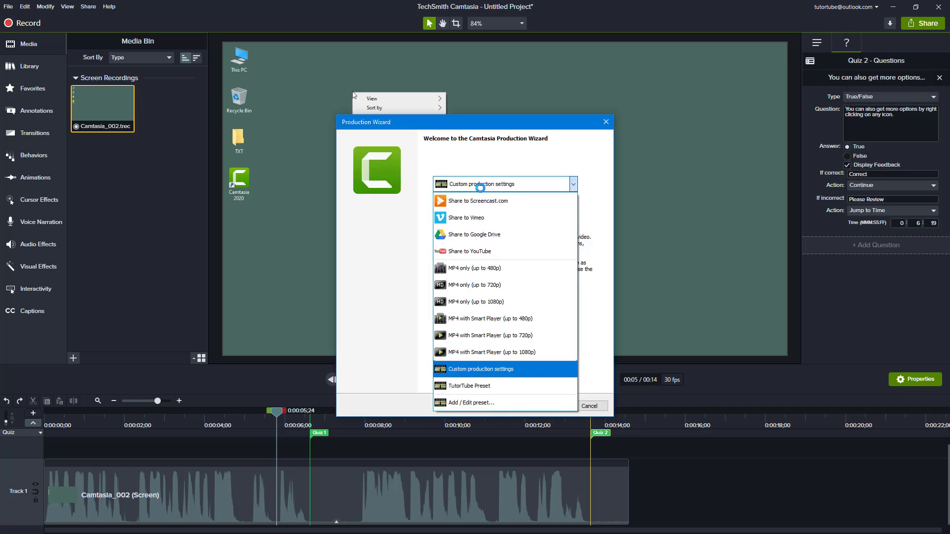
left_click(470, 365)
left_click(547, 407)
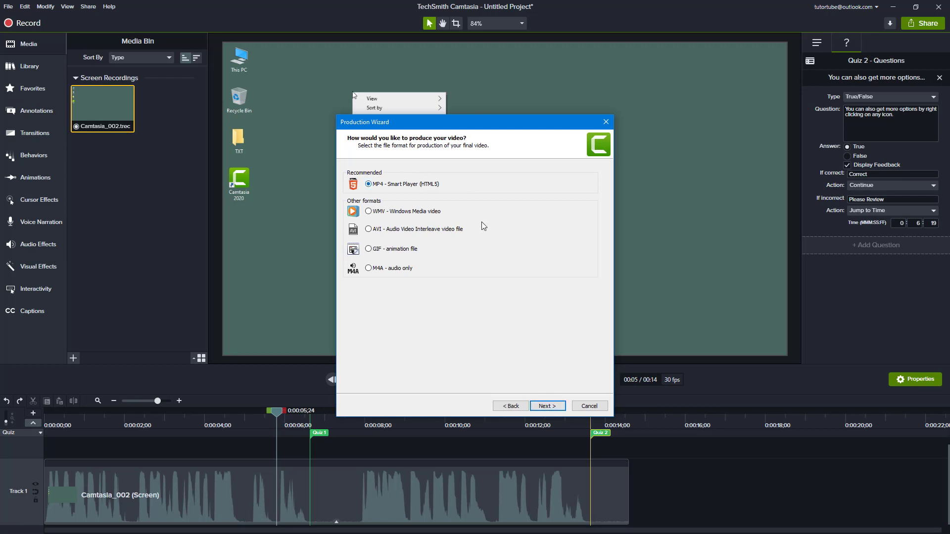
Choose MP4 Smart Player with quizzing enabled and reach Video Options
left_click(555, 406)
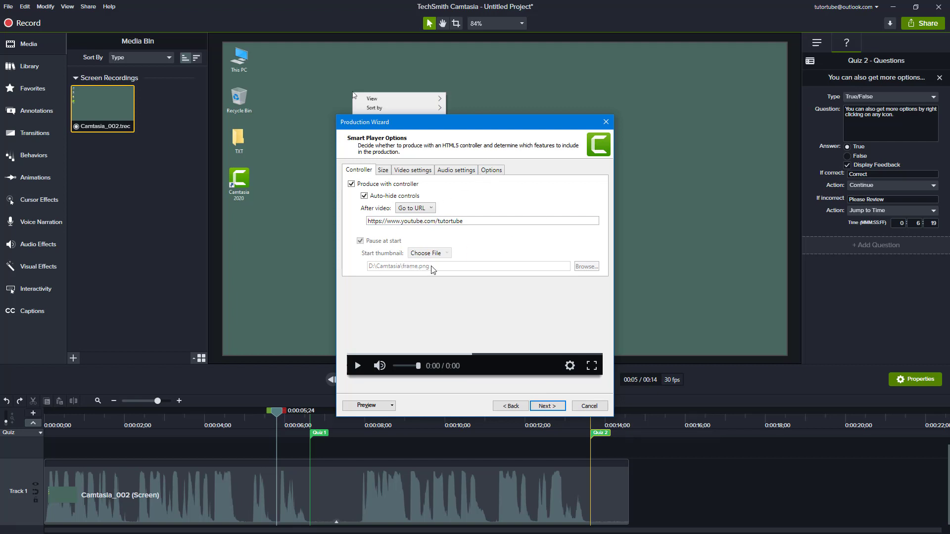
left_click(493, 170)
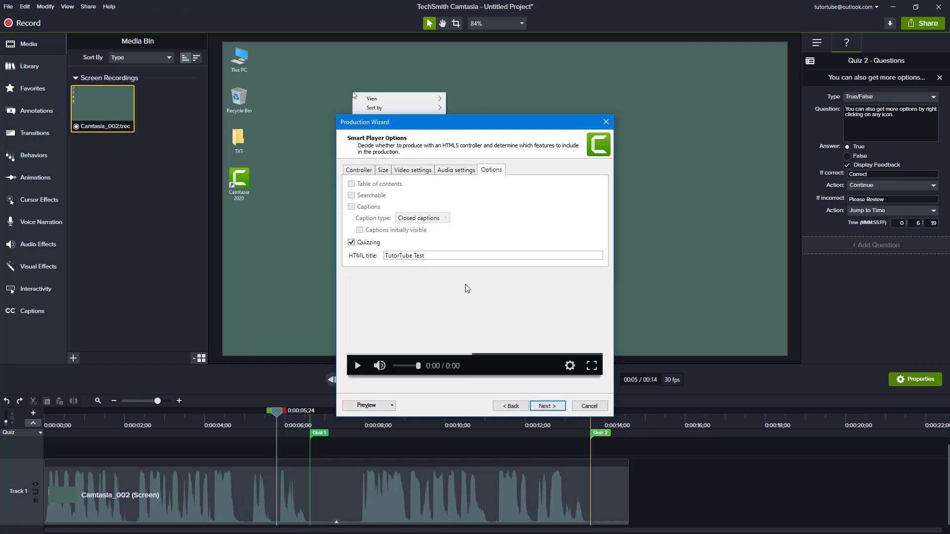
left_click(547, 406)
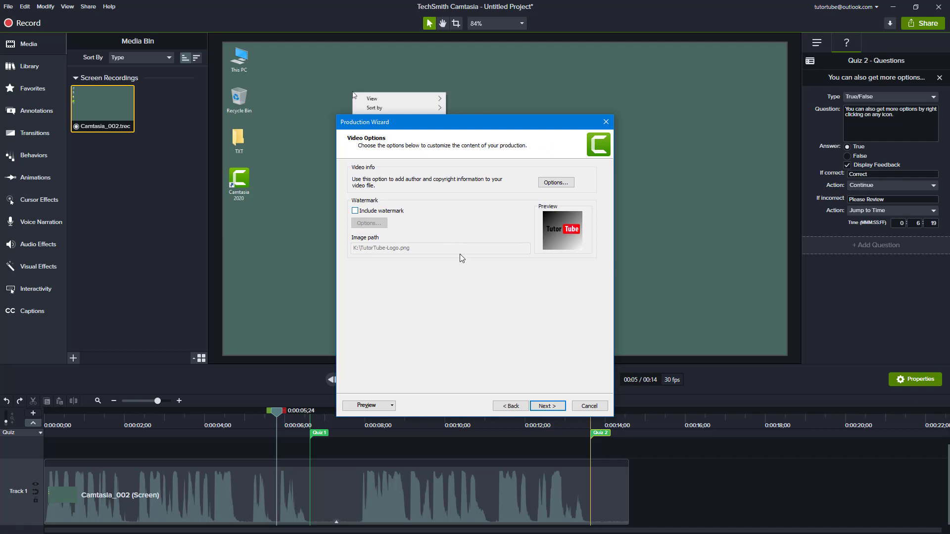
Set the SCORM manifest title, description, subject and lesson title to TutorTube
left_click(550, 409)
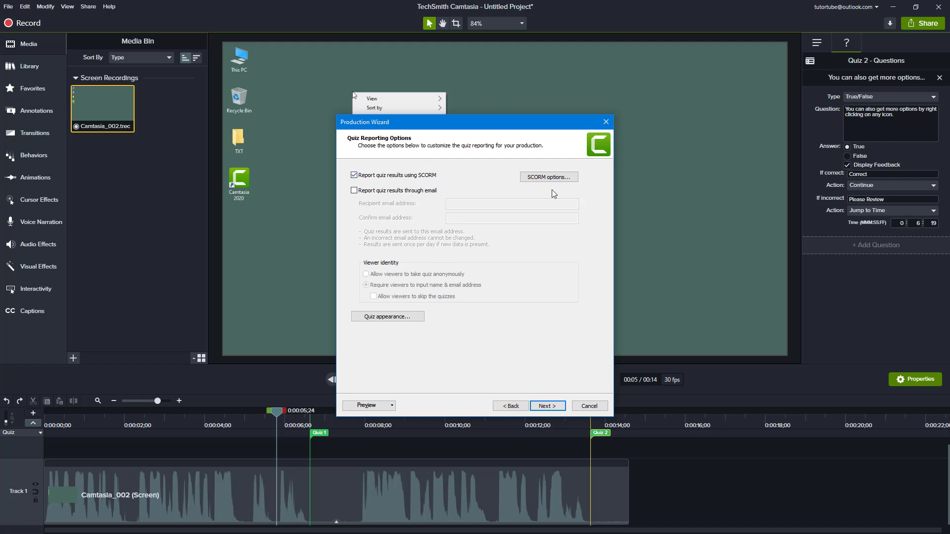
left_click(564, 178)
key("Tab")
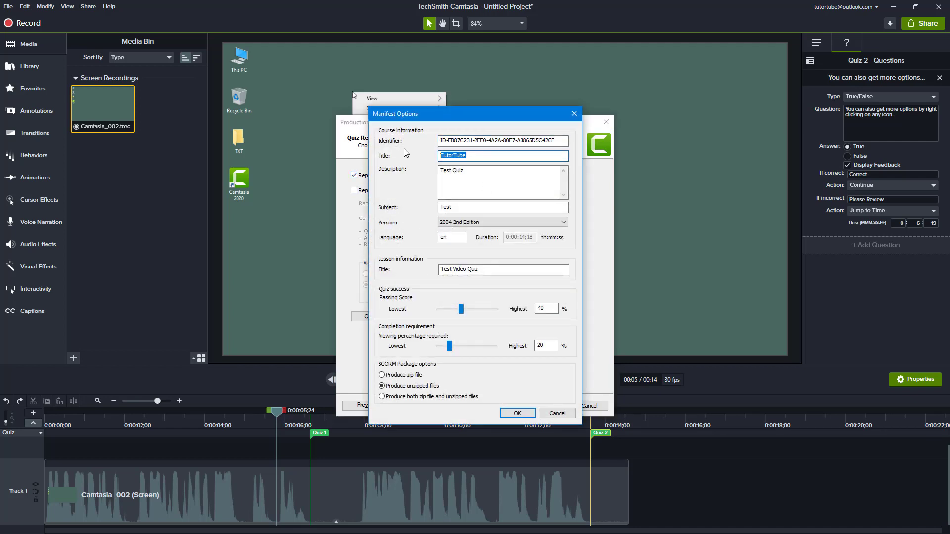
key("ctrl+c")
key("Tab")
key("ctrl+v")
key("Tab")
key("ctrl+v")
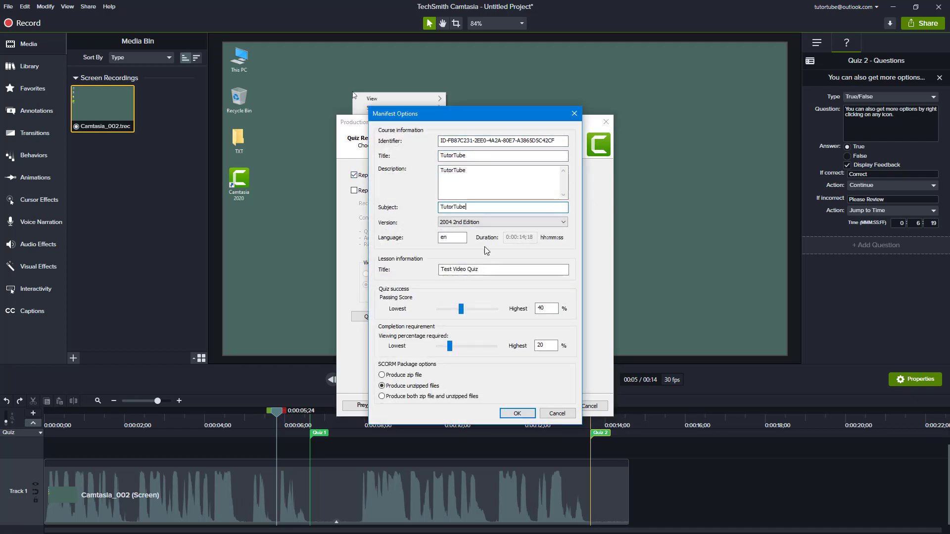
left_click_drag(491, 272, 413, 284)
key("ctrl+v")
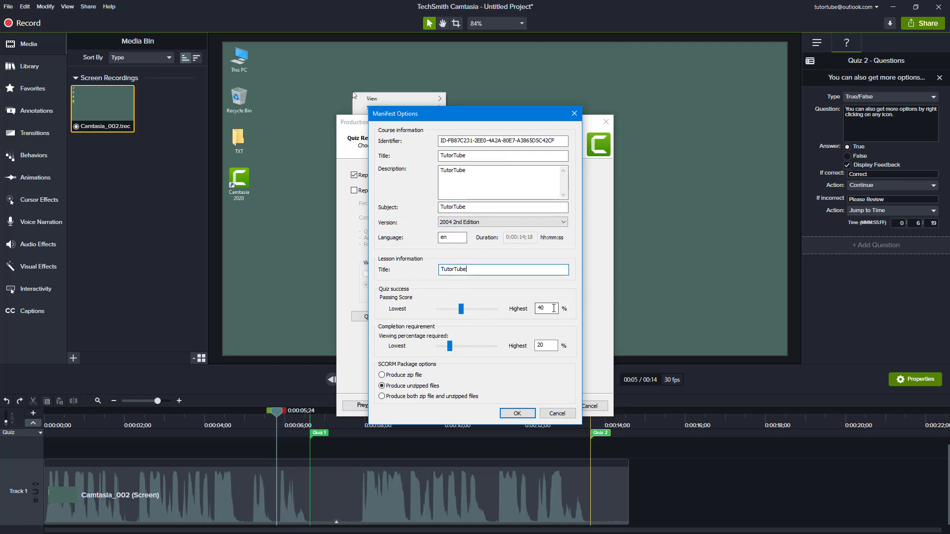
Require 40% viewing for completion and output both zip and unzipped packages
left_click_drag(549, 346, 527, 351)
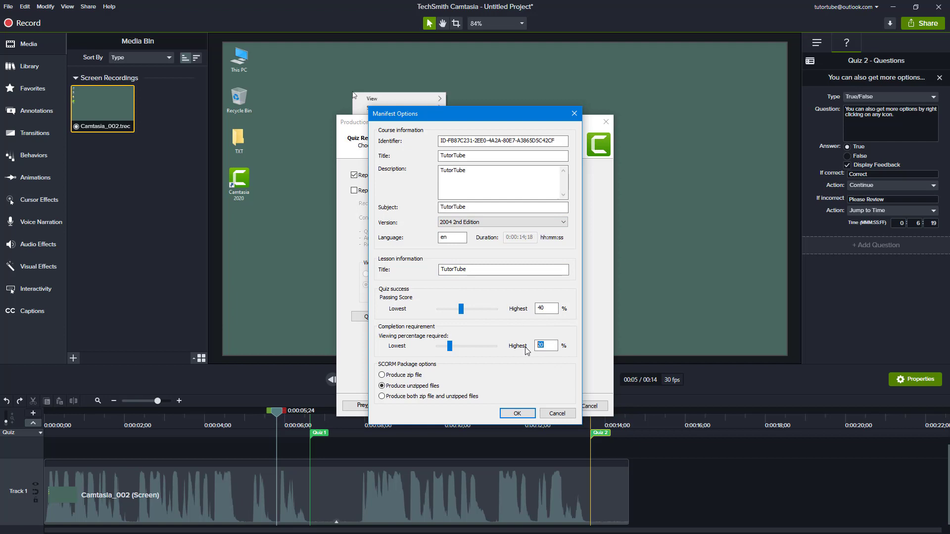
type("40")
left_click(433, 398)
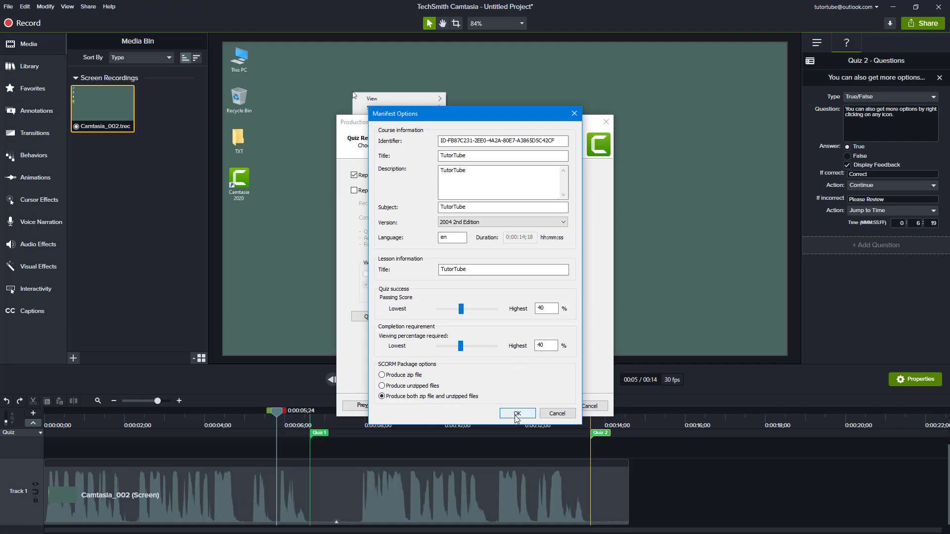
left_click(516, 414)
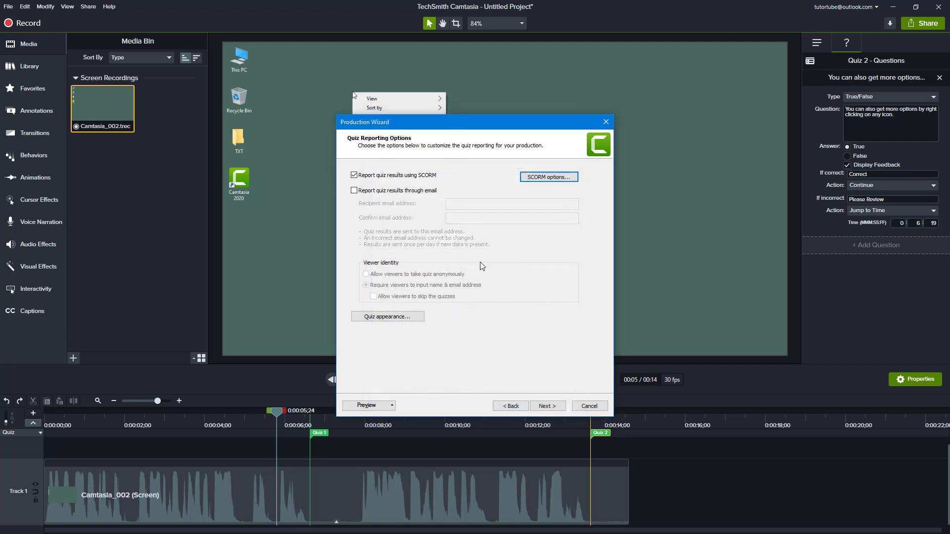
Render the production named 'Quiz' into the Desktop\Scorm Quiz folder
left_click(546, 406)
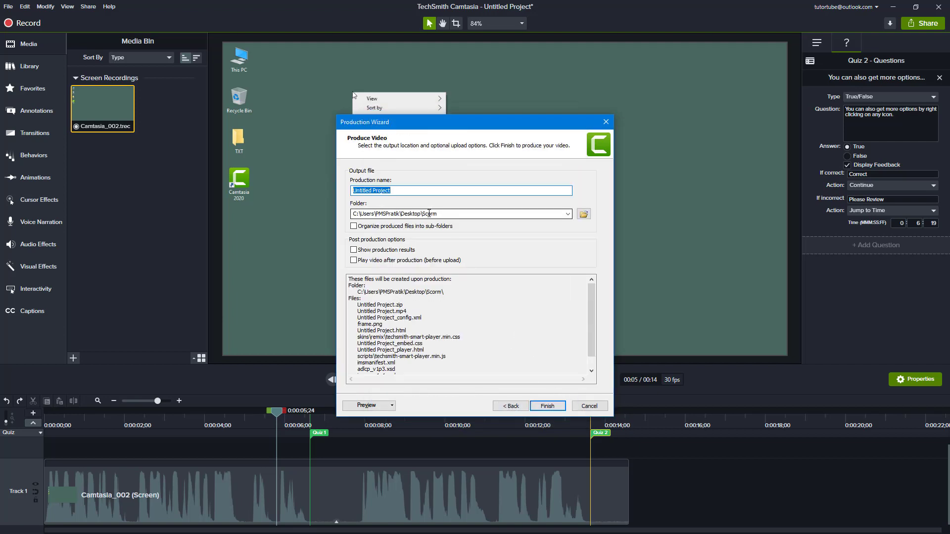
double_click(427, 213)
left_click(445, 212)
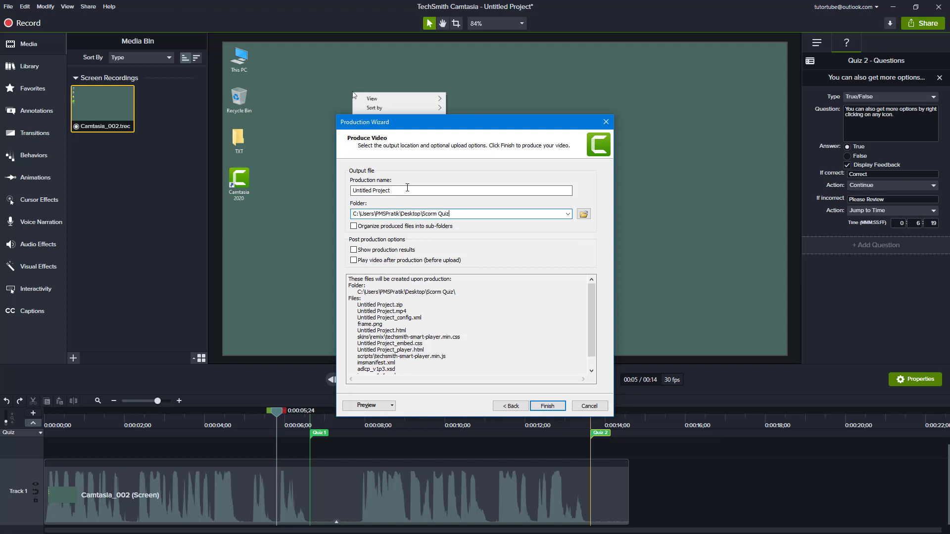
left_click_drag(409, 191, 350, 191)
type("Quiz")
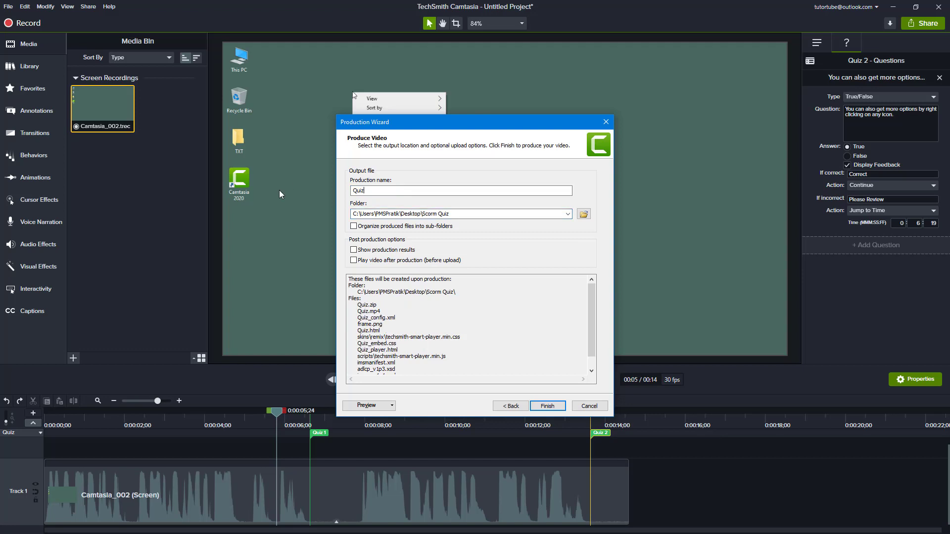
left_click(549, 407)
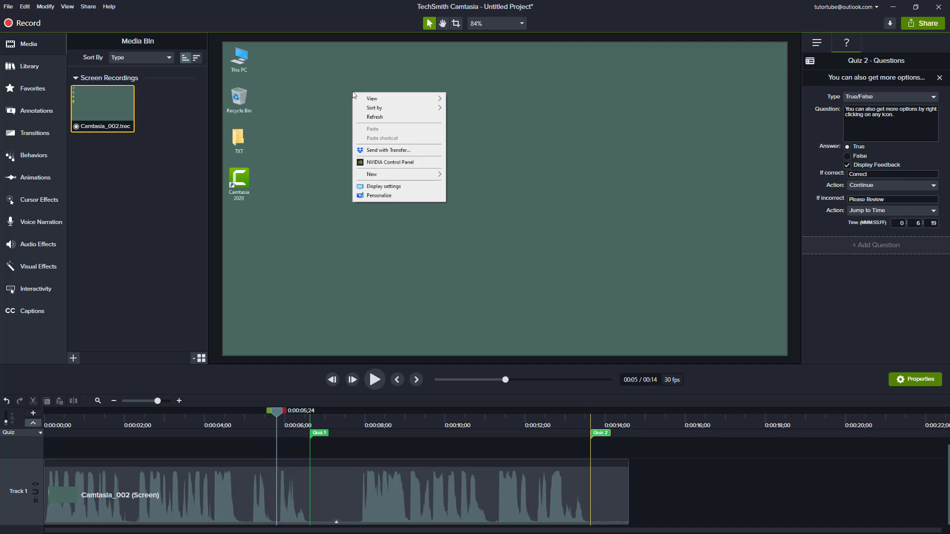
Minimize Camtasia and find quiz.zip in the desktop Scorm Quiz folder
left_click(894, 7)
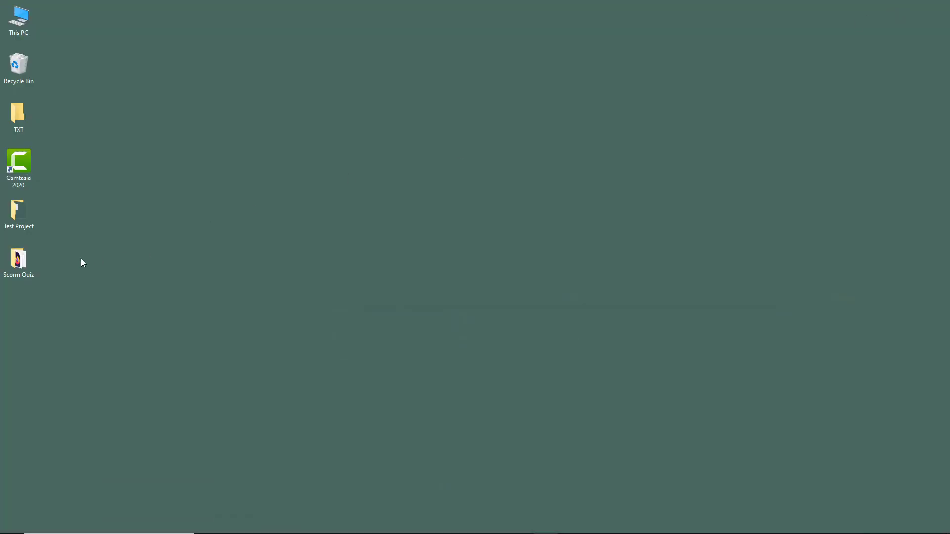
double_click(22, 268)
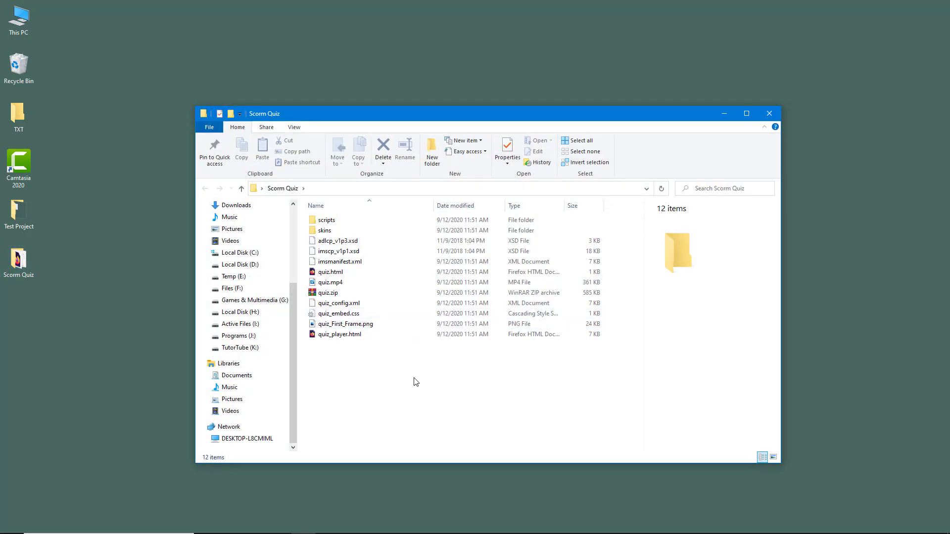
left_click(345, 293)
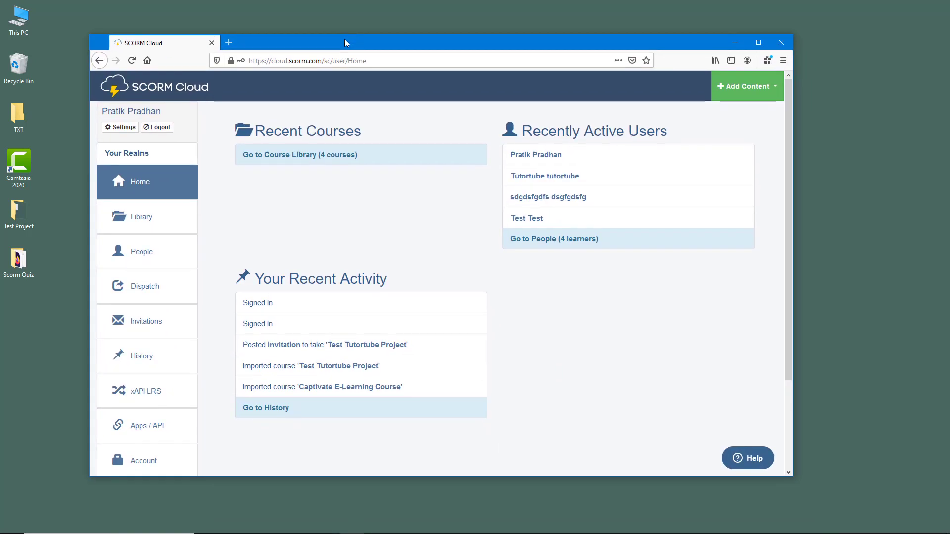
Maximize the SCORM Cloud browser and start a SCORM package import
double_click(345, 42)
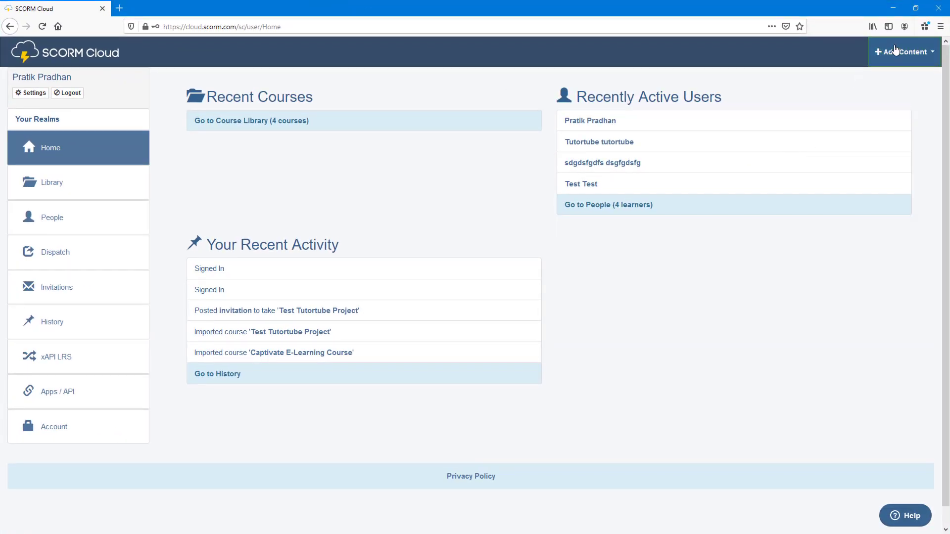
left_click(896, 49)
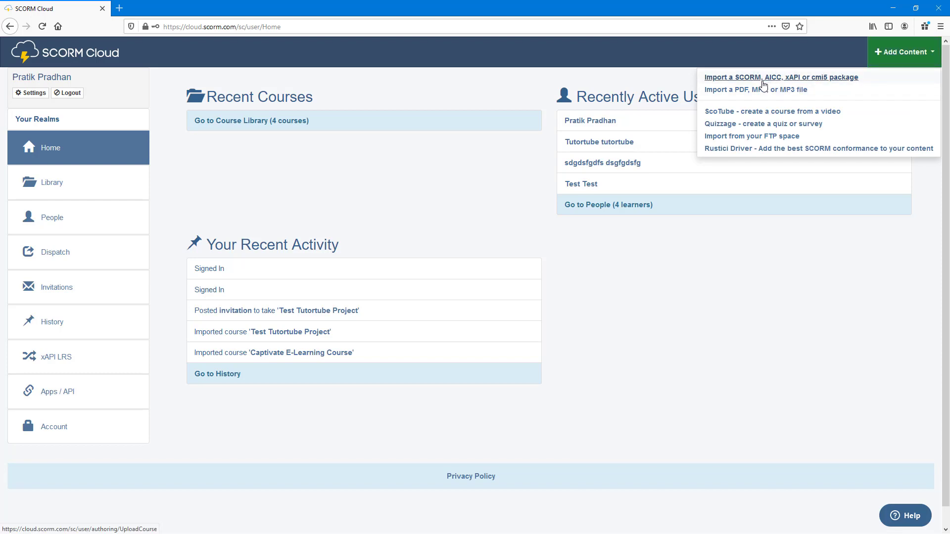
left_click(762, 82)
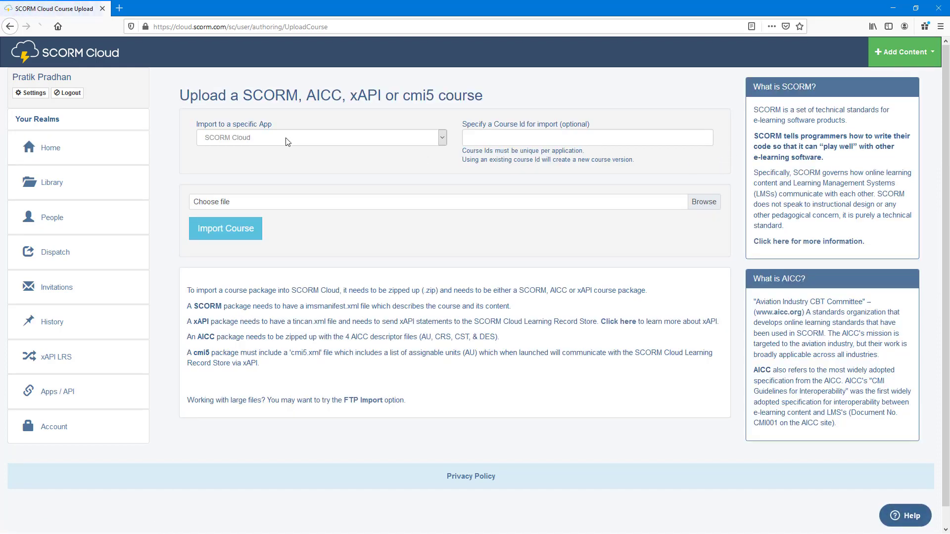
Upload quiz.zip from the Scorm Quiz folder and import it as a course
left_click(708, 204)
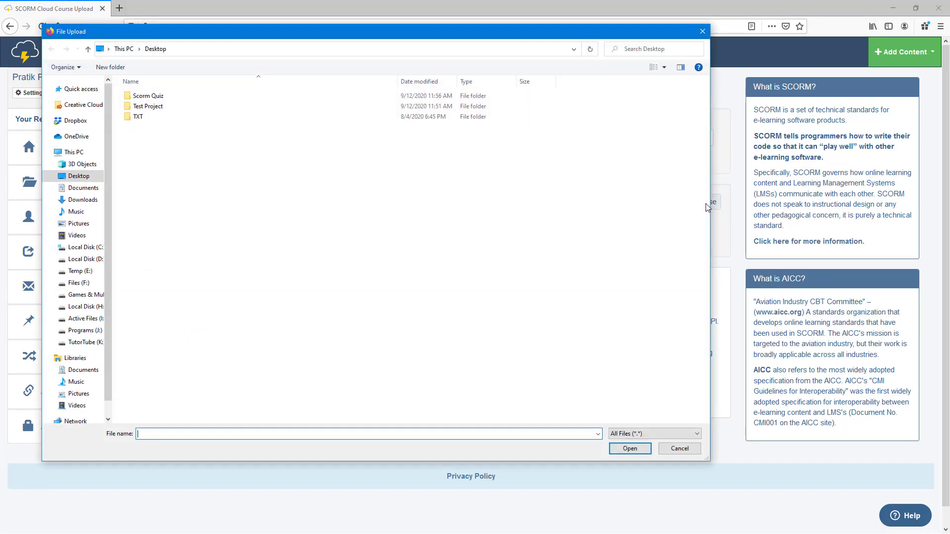
double_click(153, 97)
left_click(152, 180)
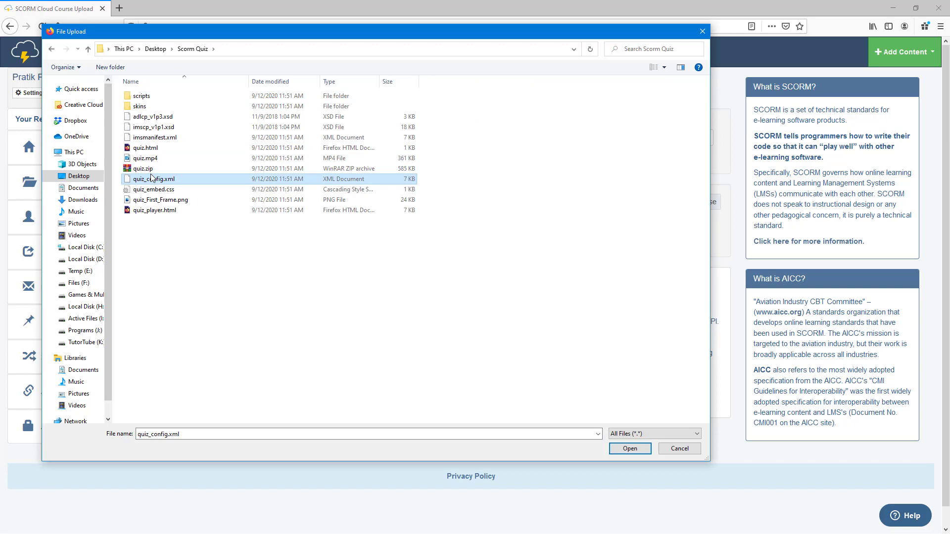
left_click(151, 170)
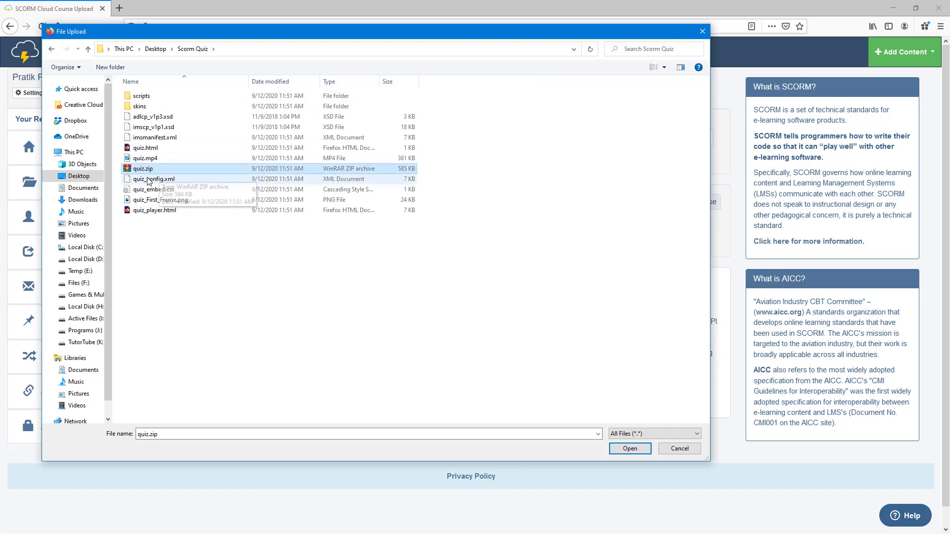
left_click(630, 448)
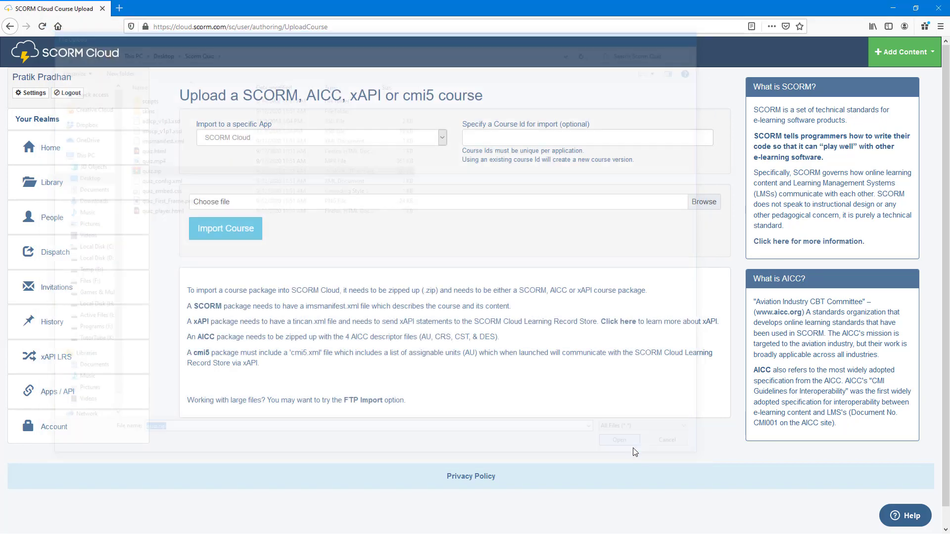
left_click(251, 234)
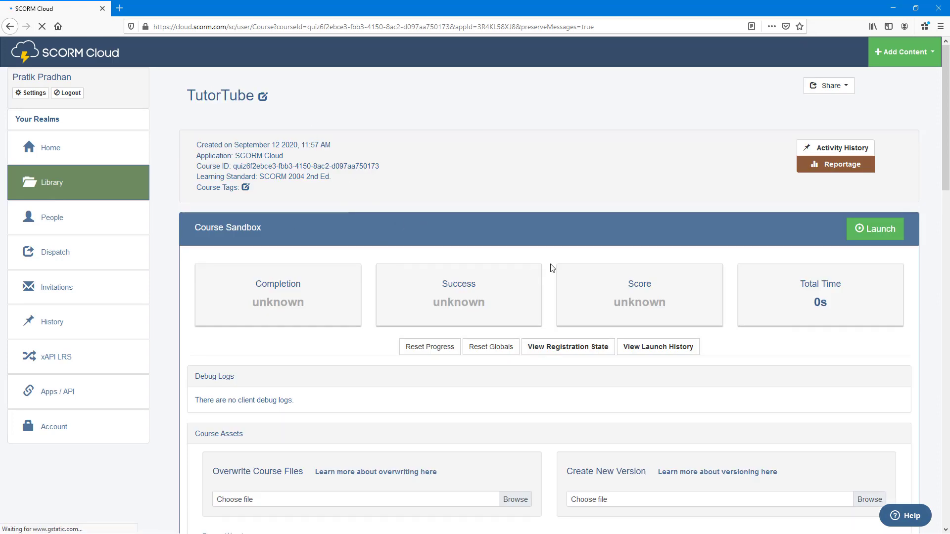
Review the TutorTube course page down to its Reportage Summary and back
scroll(553, 268, "down", 20)
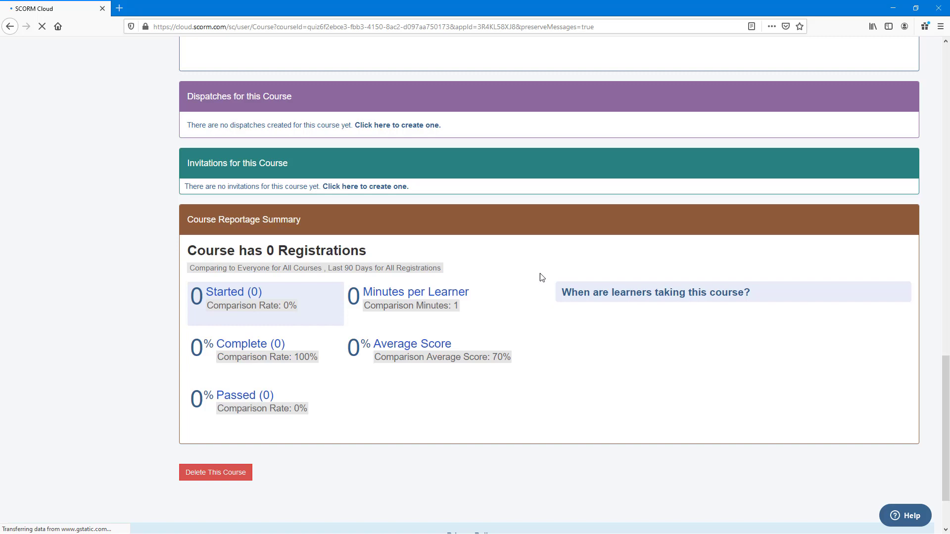
scroll(541, 275, "up", 20)
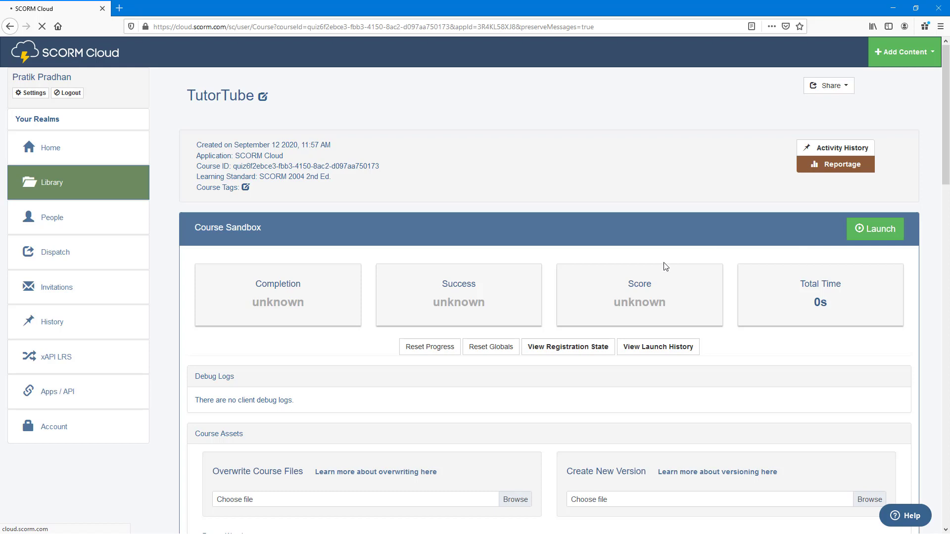
Launch the TutorTube course from the sandbox and play its quiz video
left_click(886, 231)
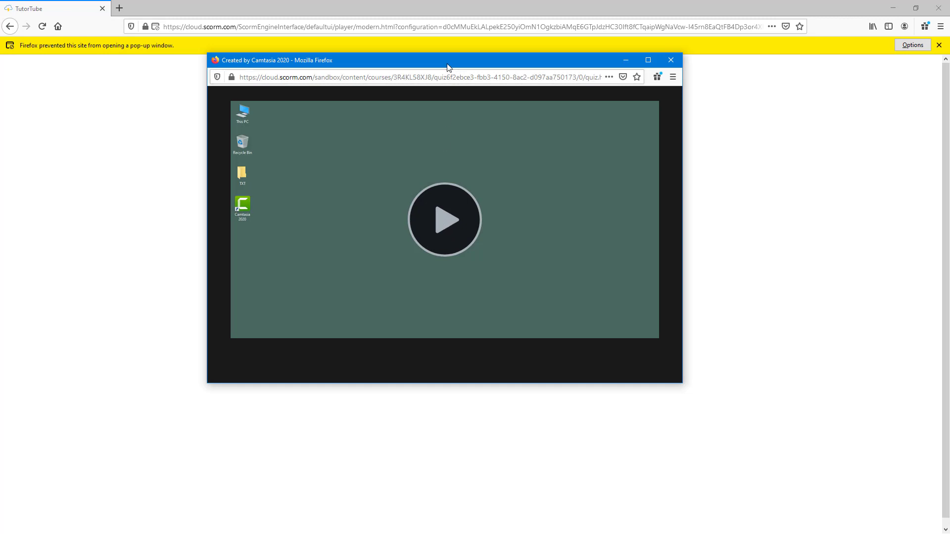
left_click_drag(448, 67, 432, 88)
left_click(431, 269)
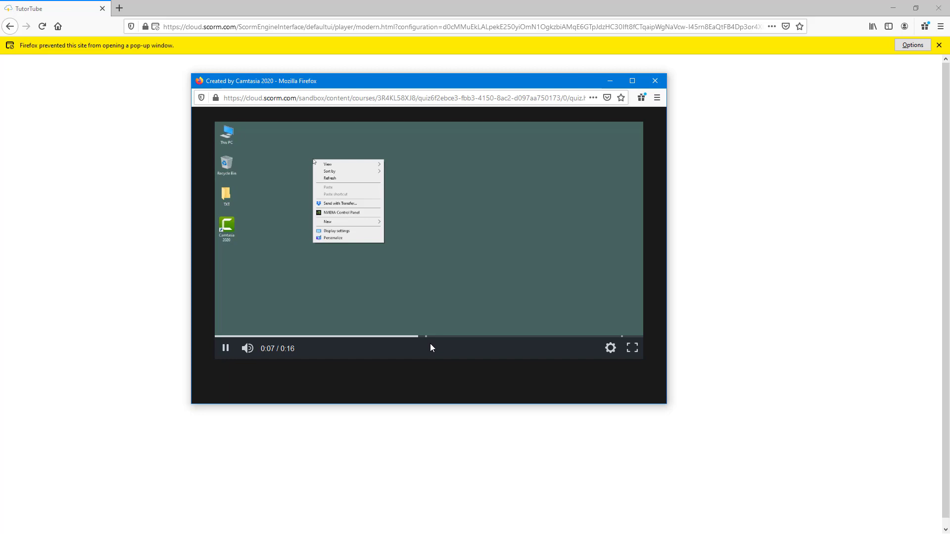
Answer True to the first question, submit, and resume the video
left_click(424, 319)
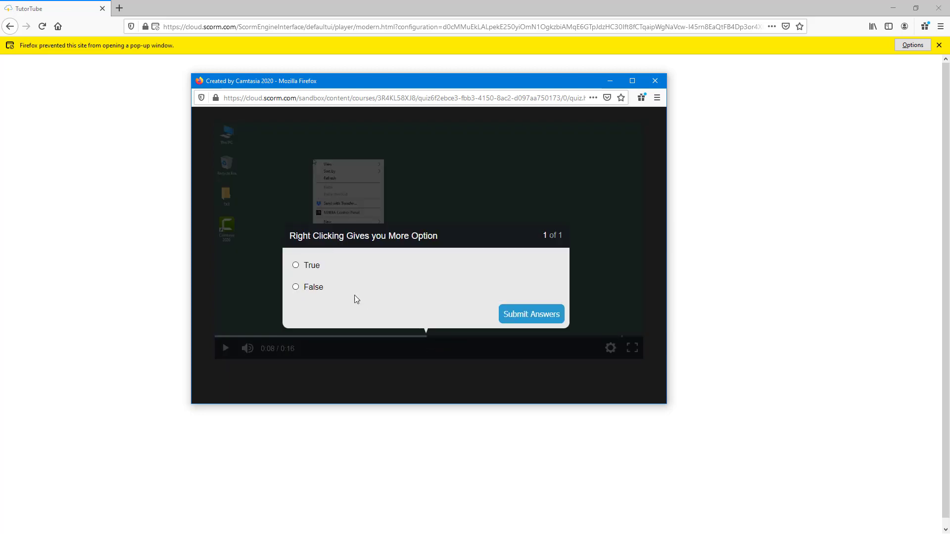
left_click(314, 266)
left_click(531, 319)
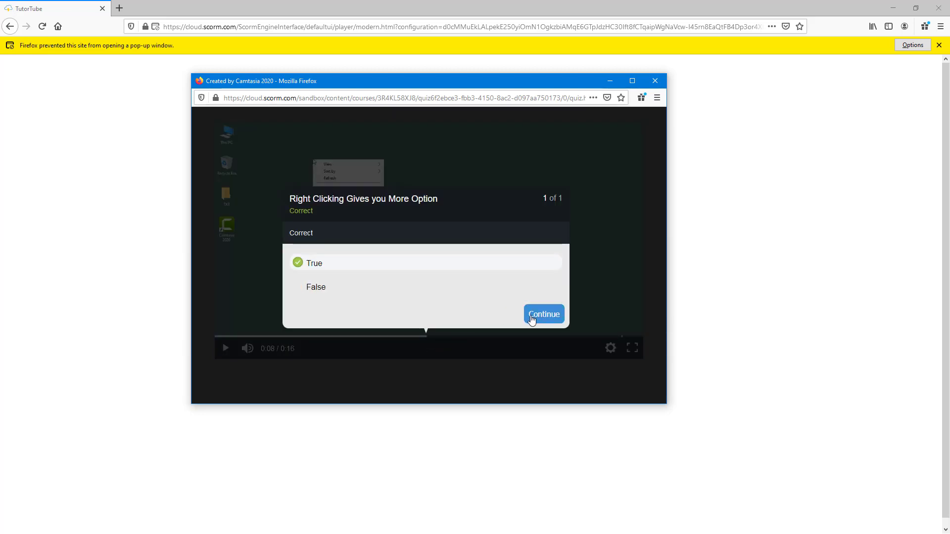
left_click(543, 320)
left_click(444, 319)
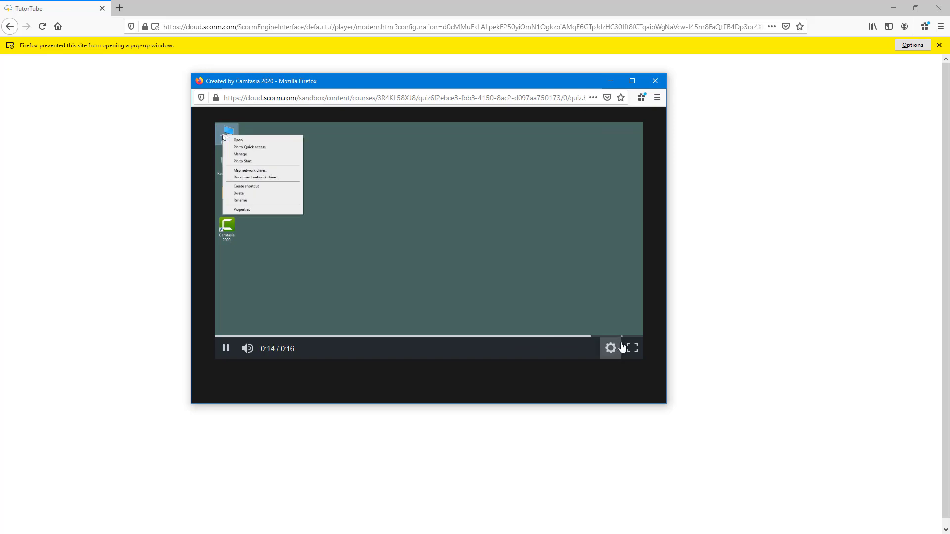
Answer True to the end-of-video question and view the 100% results
left_click(597, 316)
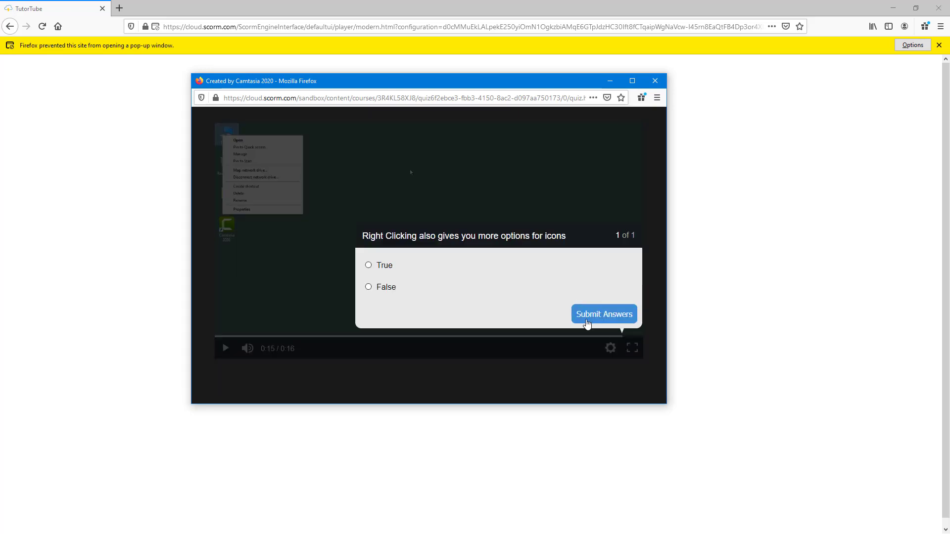
left_click(389, 268)
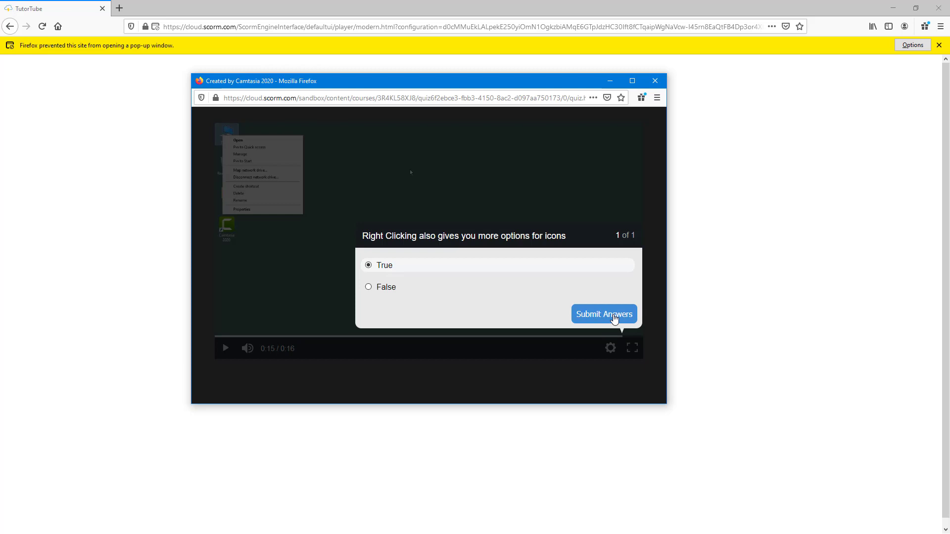
left_click(614, 318)
left_click(619, 318)
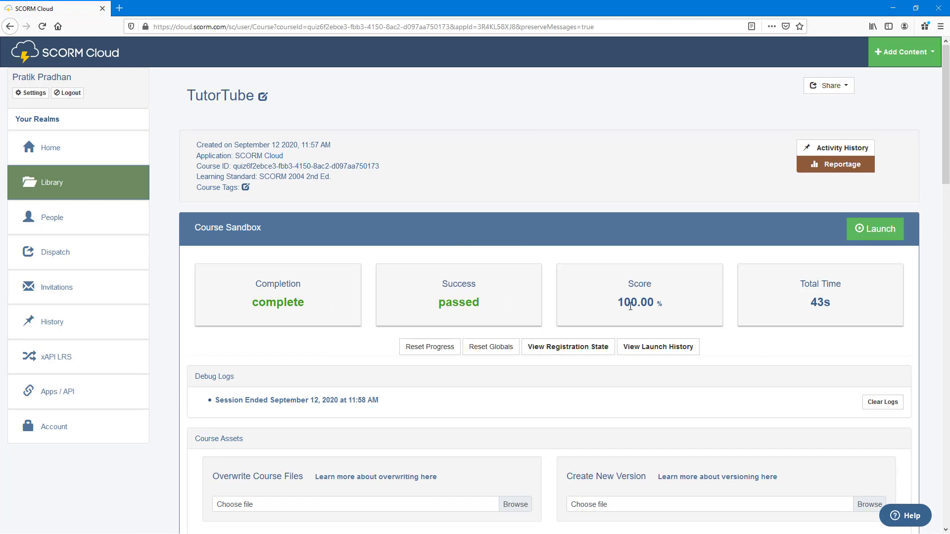
left_click_drag(621, 303, 666, 306)
left_click_drag(811, 303, 837, 304)
scroll(690, 301, "down", 8)
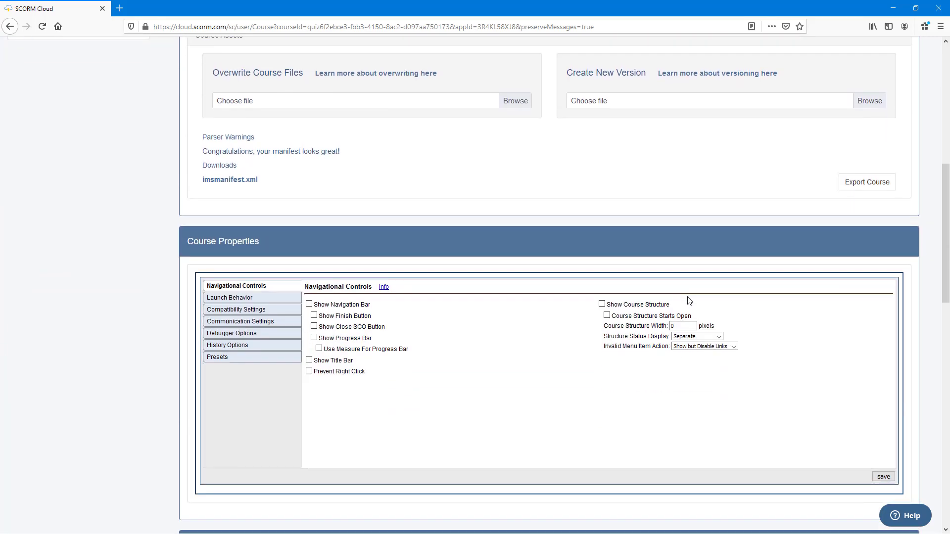
scroll(690, 302, "up", 6)
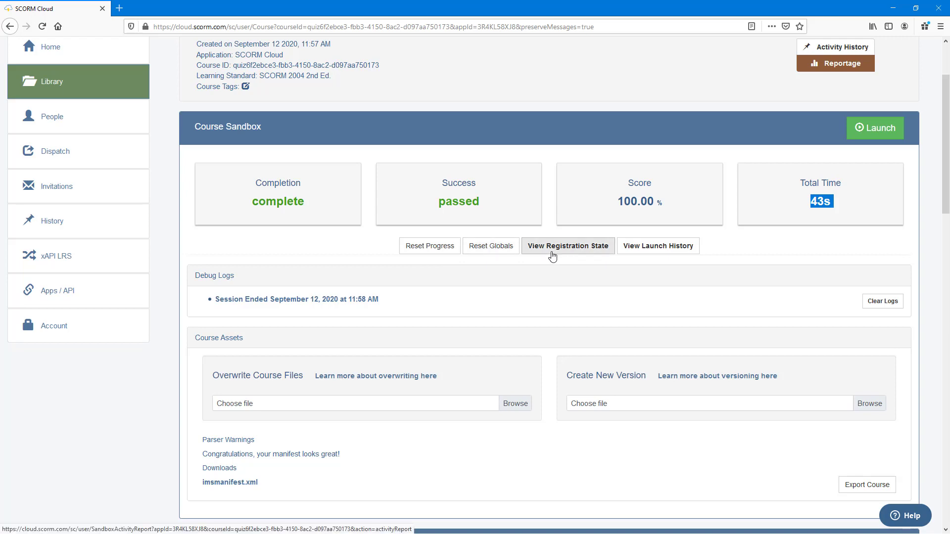
scroll(356, 212, "up", 2)
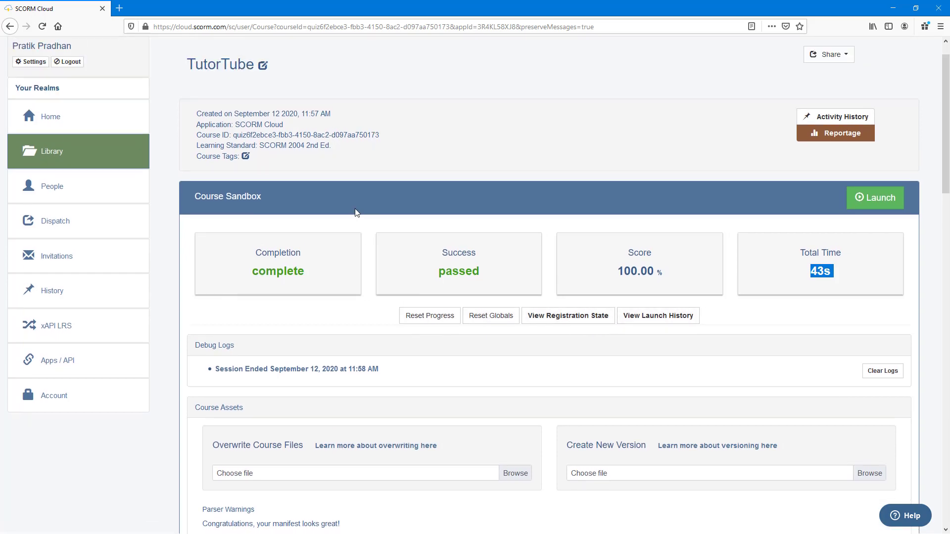
scroll(356, 213, "down", 20)
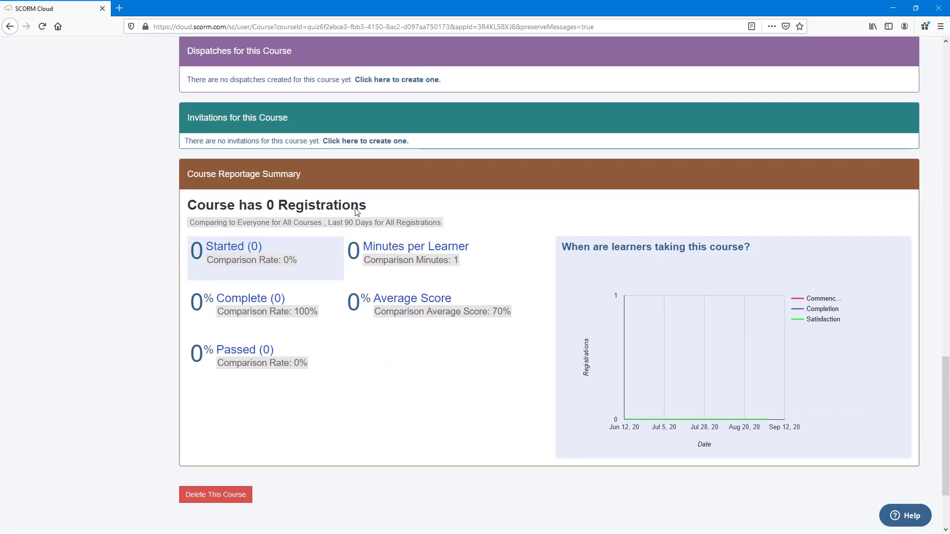
scroll(407, 251, "up", 2)
scroll(408, 250, "down", 4)
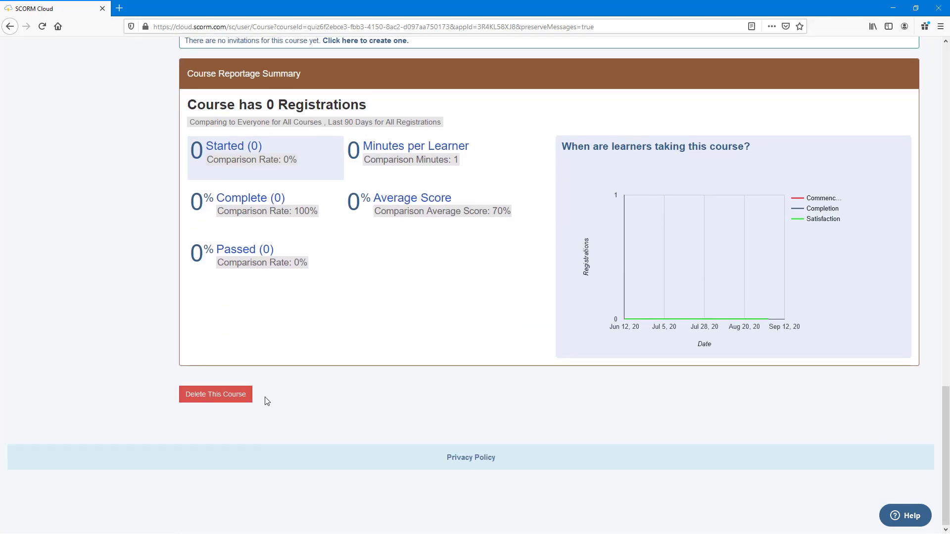
scroll(272, 396, "up", 17)
scroll(275, 391, "down", 7)
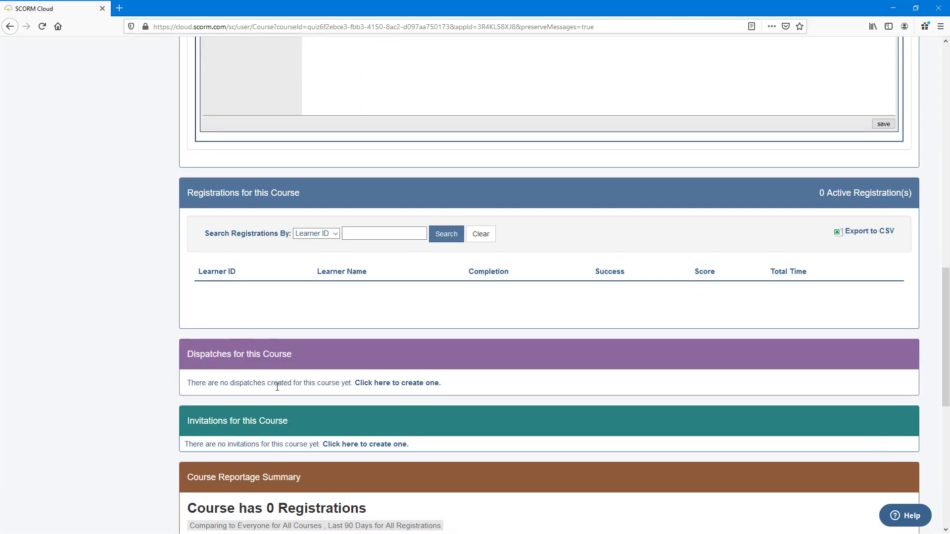
scroll(277, 387, "up", 15)
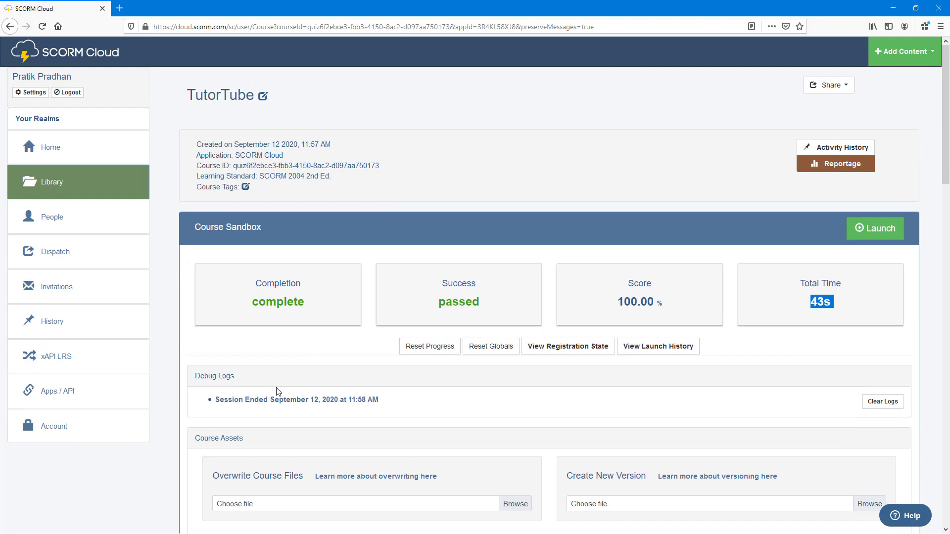